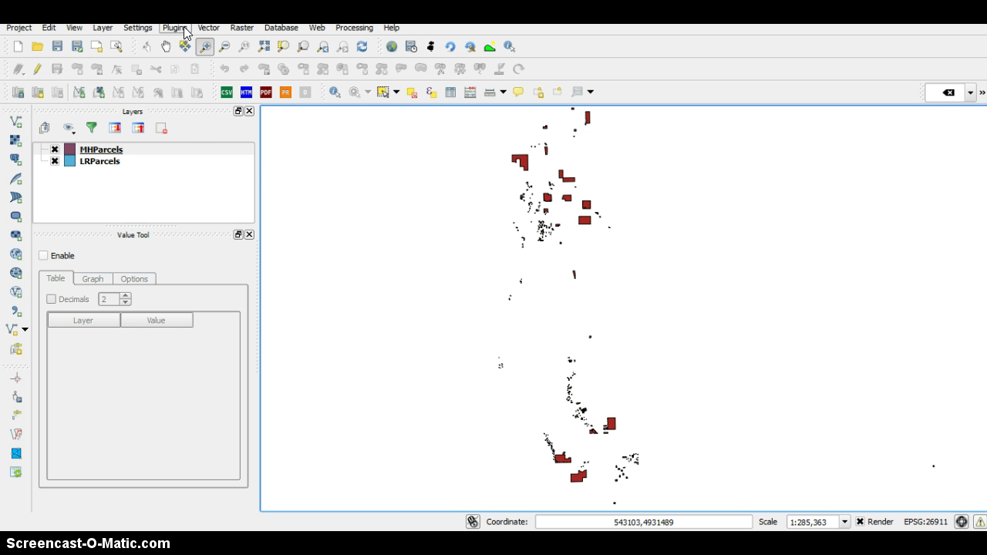
Step: Filter the plugin manager by 'qu' to confirm Quick Finder 3.2.5 is installed
click(184, 26)
mouse_move(183, 158)
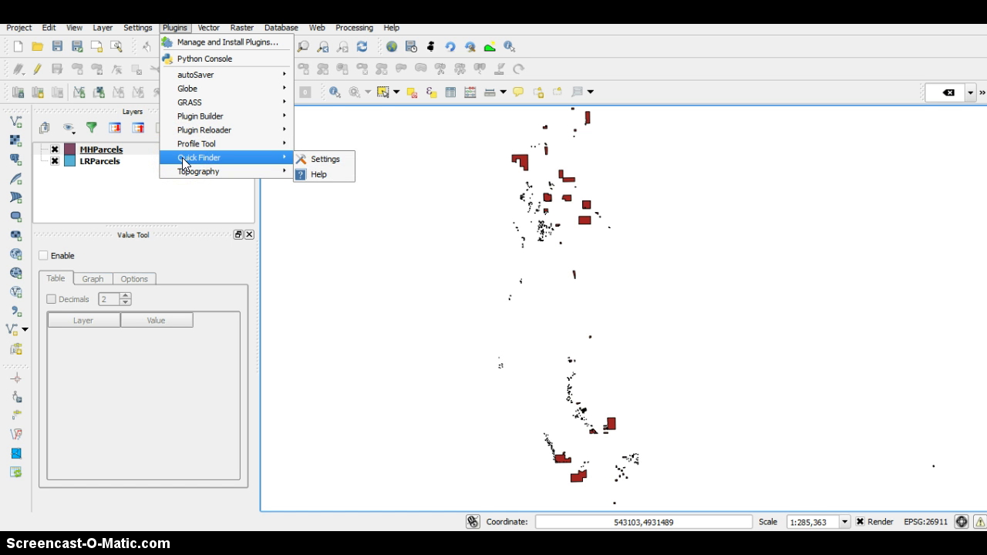
click(208, 41)
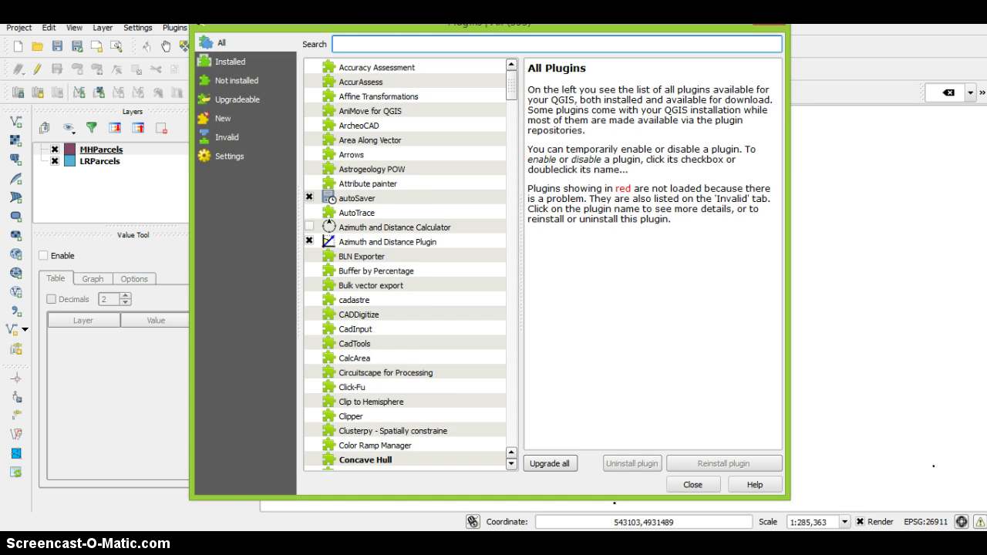
click(377, 45)
text(qu)
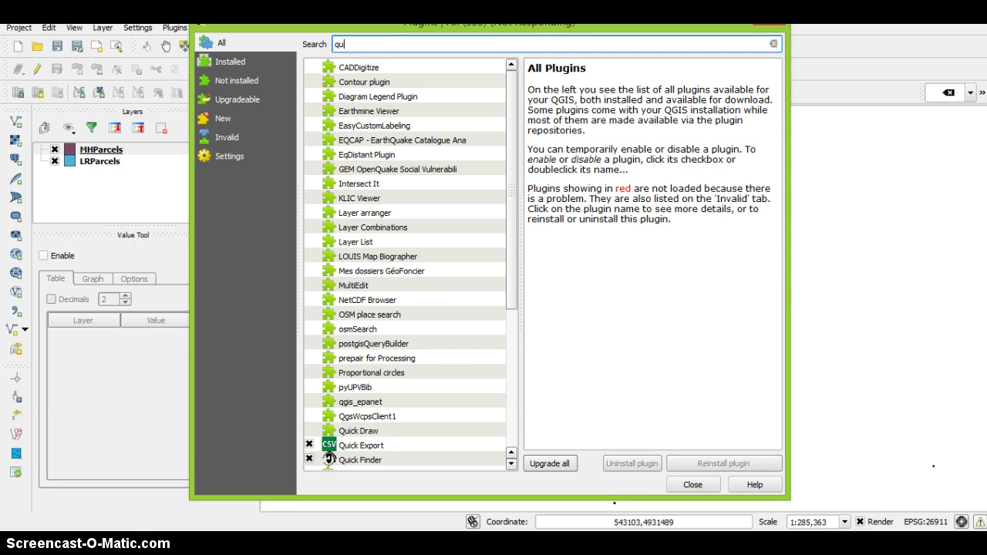
Step: Close the plugin manager and widen the Quick Finder toolbar search box
drag(615, 27, 649, 117)
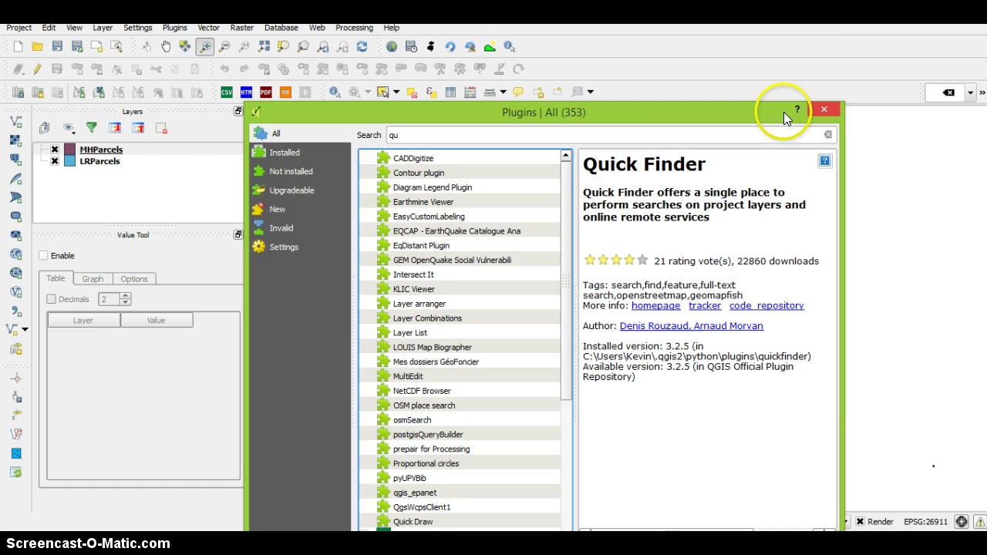
drag(783, 112, 765, 13)
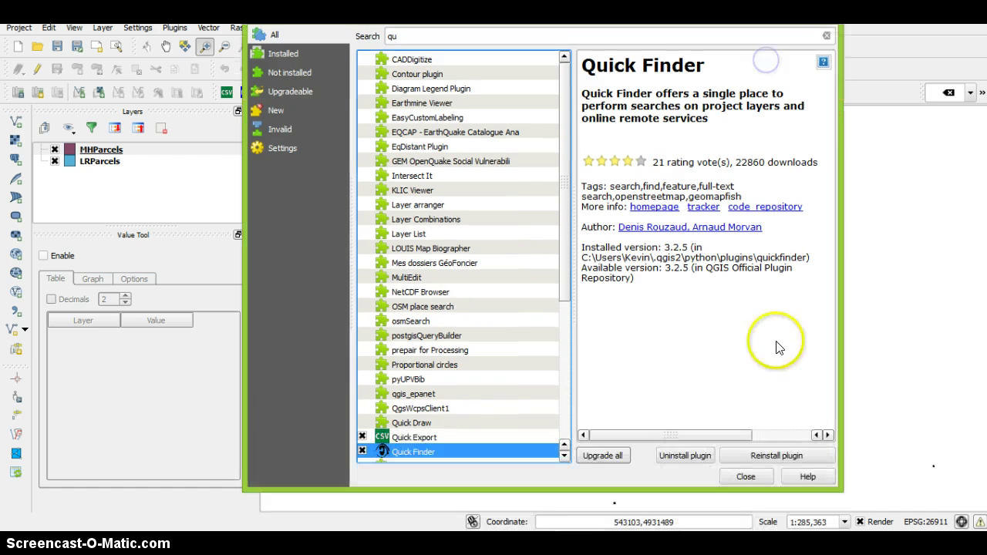
click(748, 478)
drag(920, 92, 659, 91)
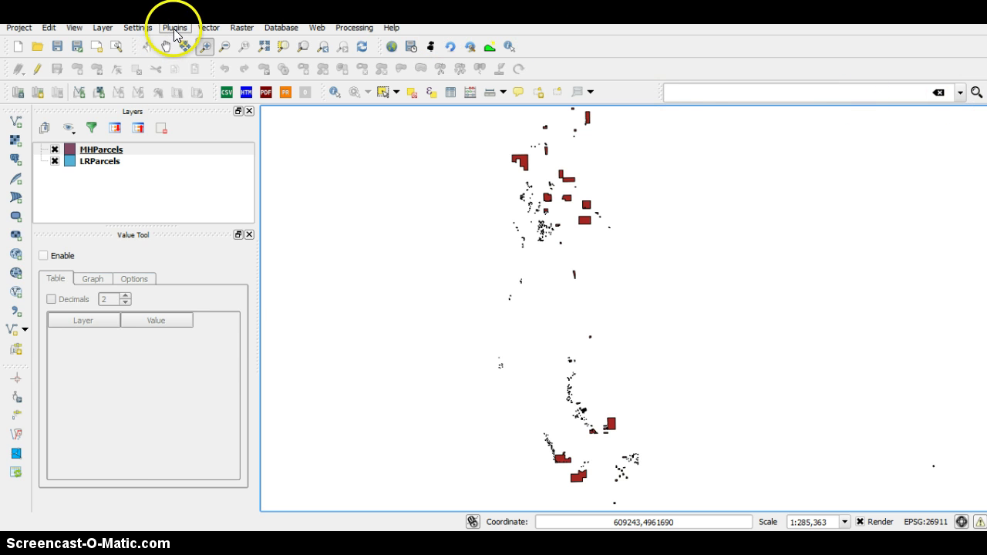
Step: Enter 'RP' in the Quick Finder search box and bring up Quick Finder Settings
click(685, 90)
text(RP)
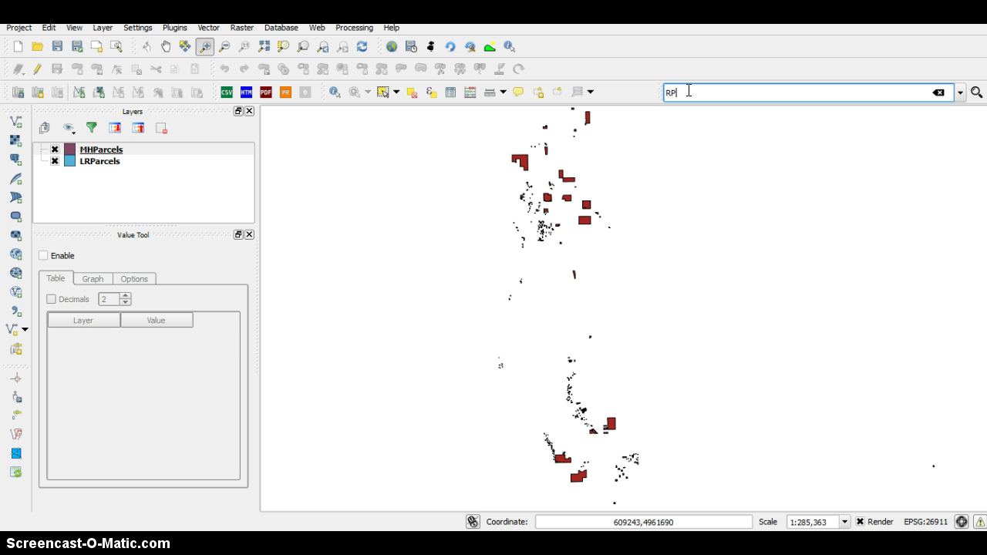
drag(175, 27, 308, 153)
Step: On the Project search page, create a new search file named temp in C:\CMS
click(190, 141)
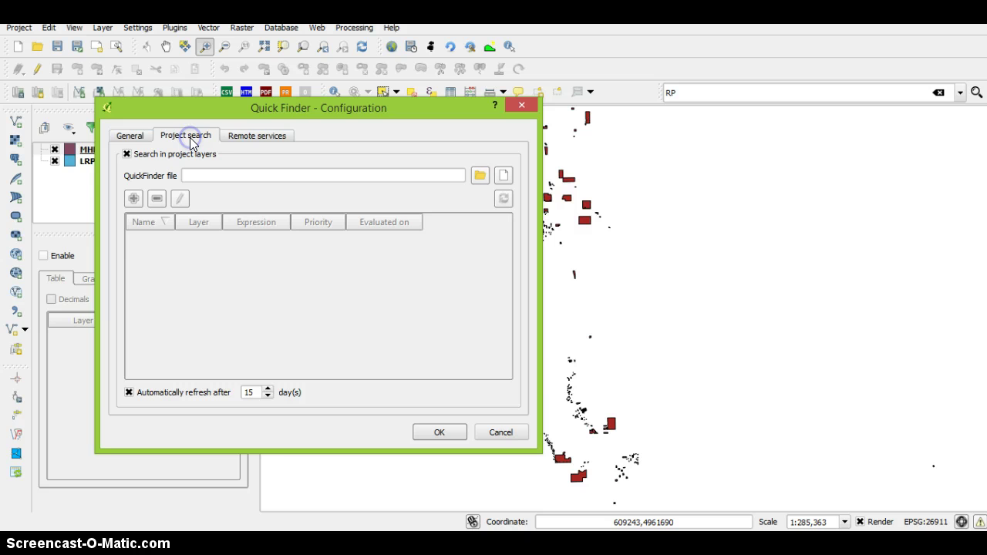
click(479, 178)
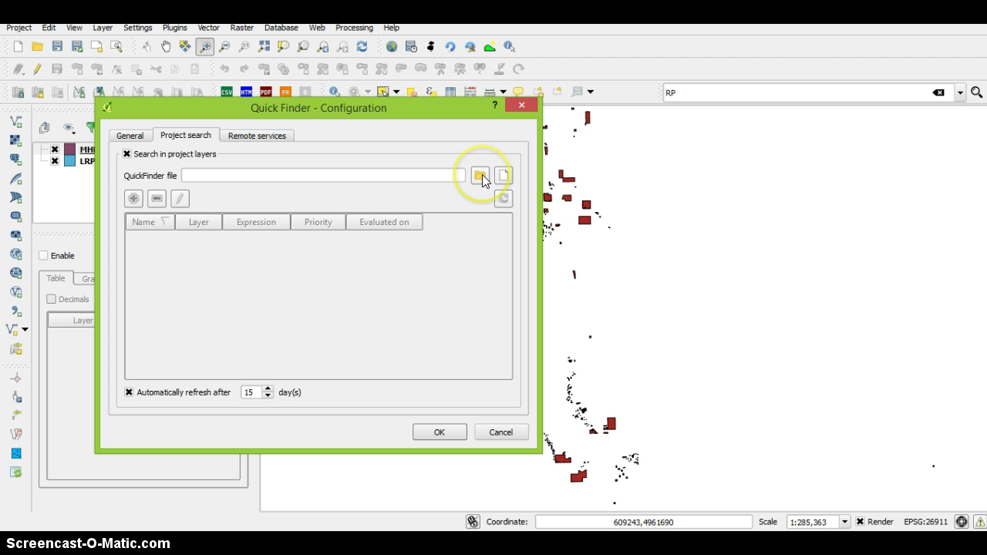
click(504, 176)
click(182, 38)
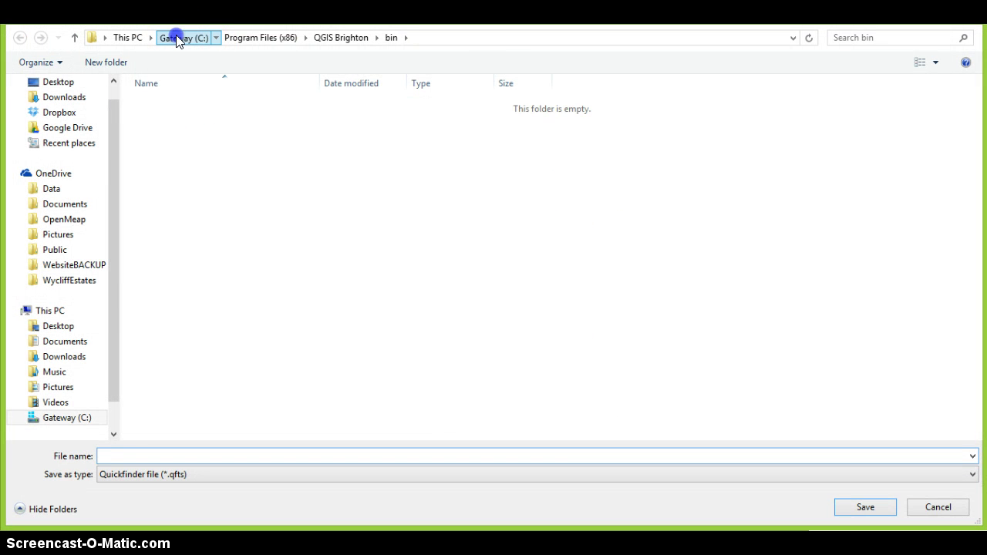
double_click(198, 117)
click(172, 457)
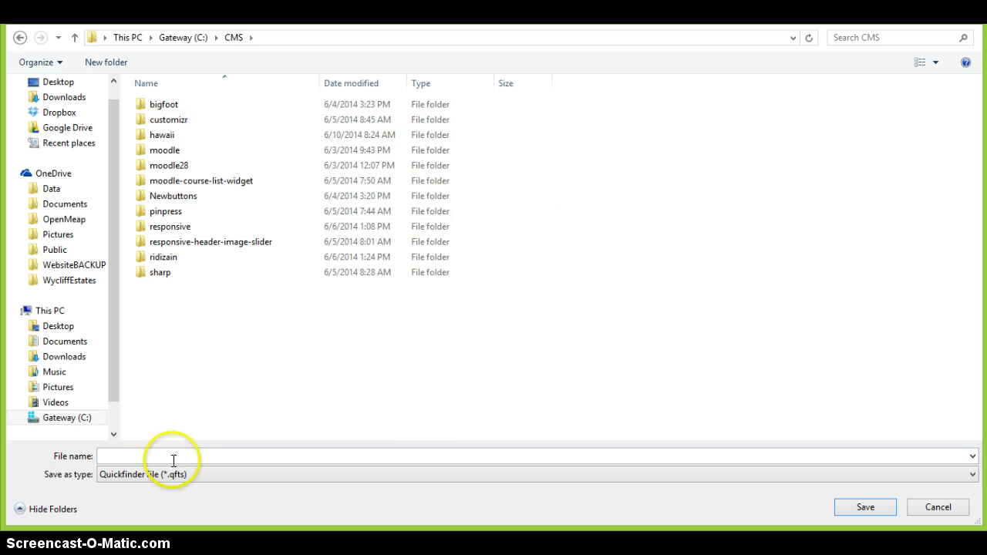
text(temp)
key(Return)
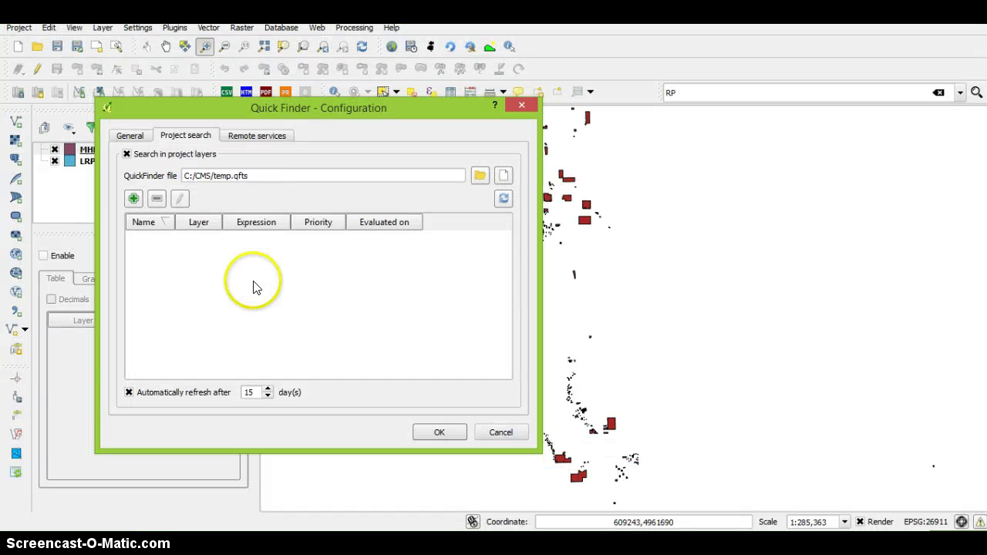
Step: Add a ParcelNo search on layer MHParcels, field PARCELNO, priority 1
click(133, 198)
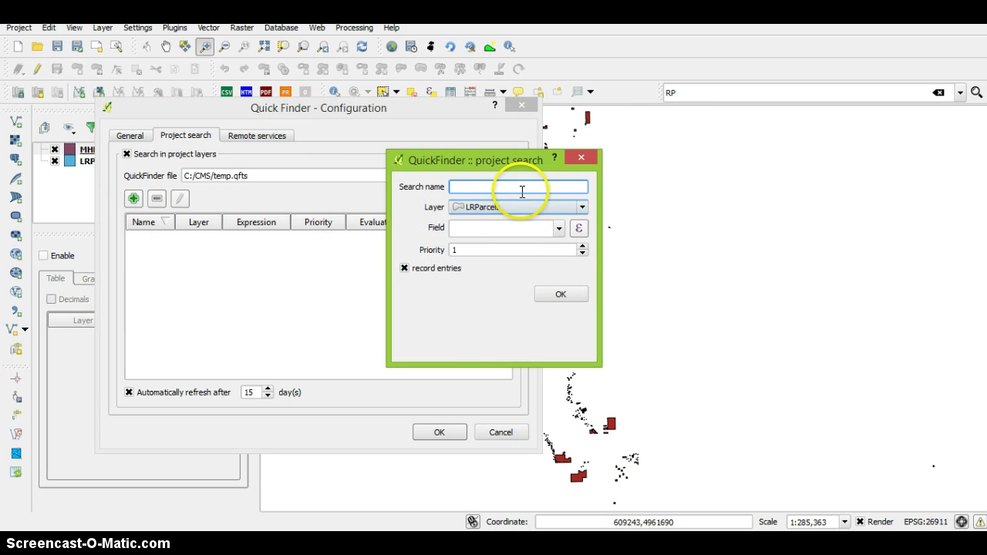
text(Parl)
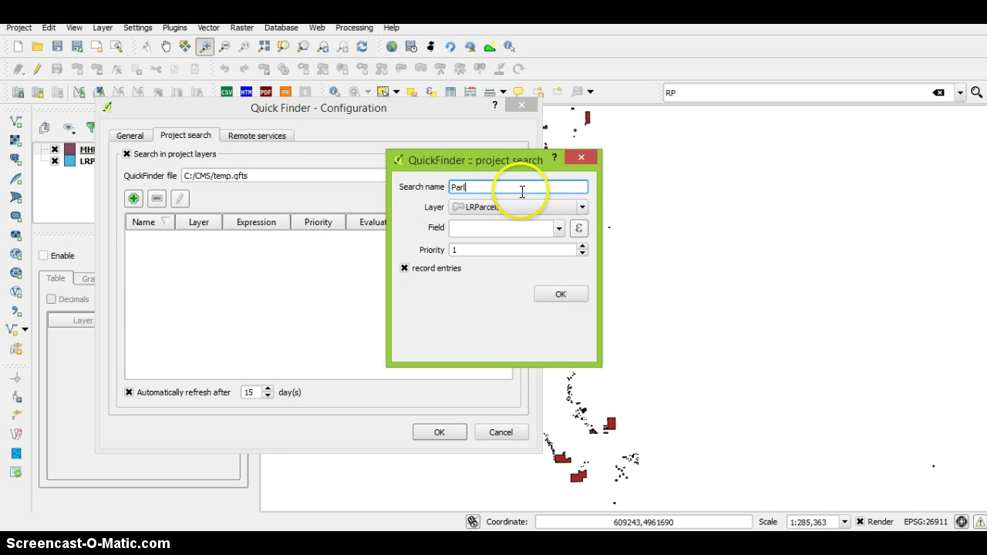
key(BackSpace)
text(celNo)
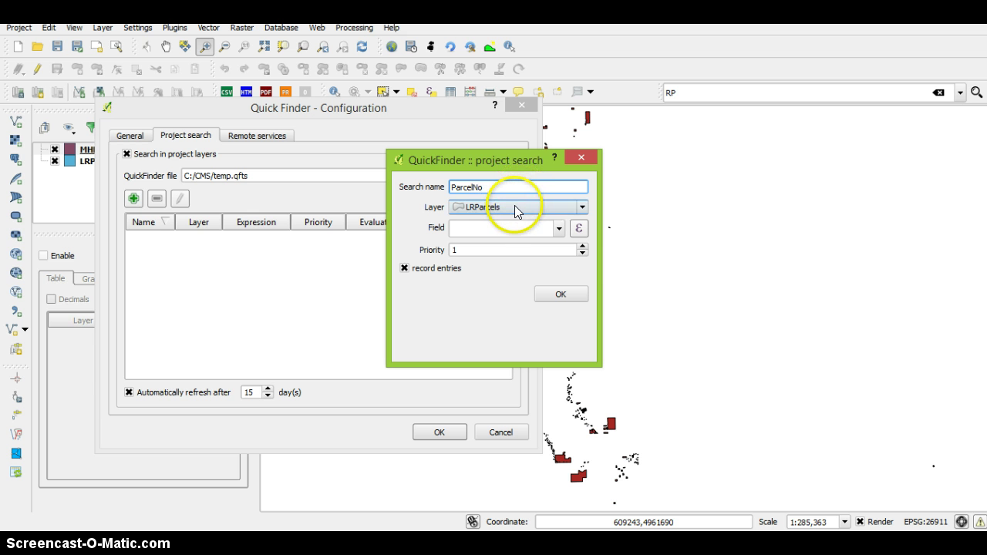
click(513, 206)
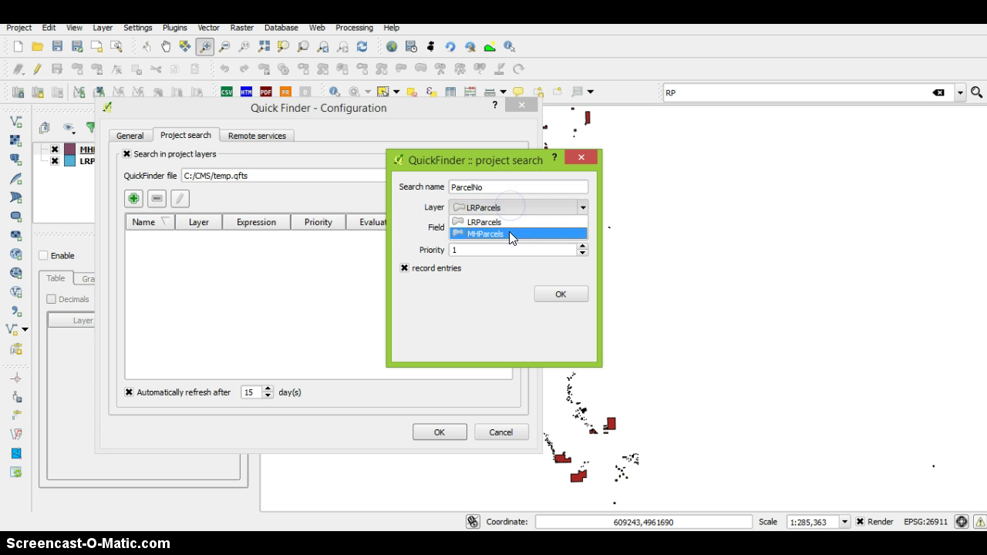
click(511, 233)
click(558, 228)
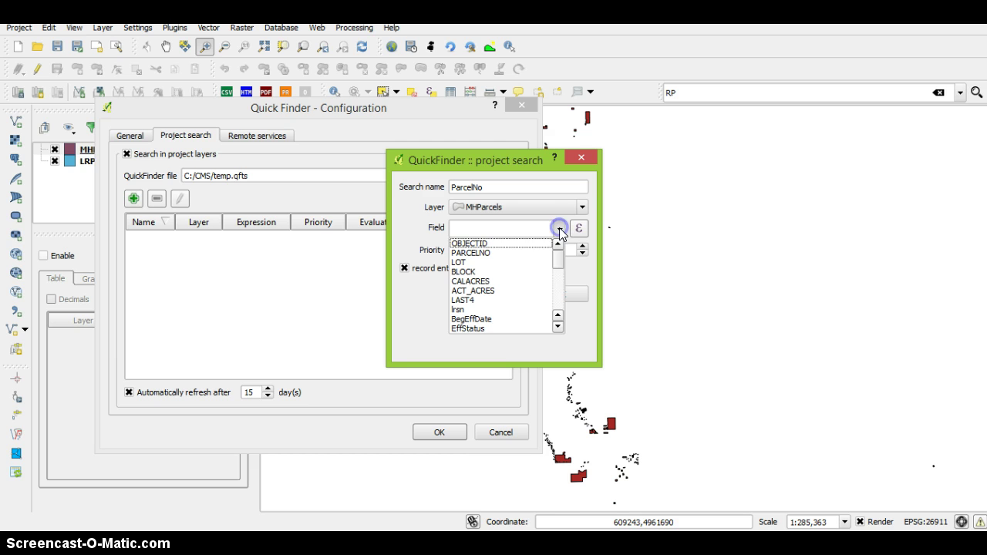
click(530, 252)
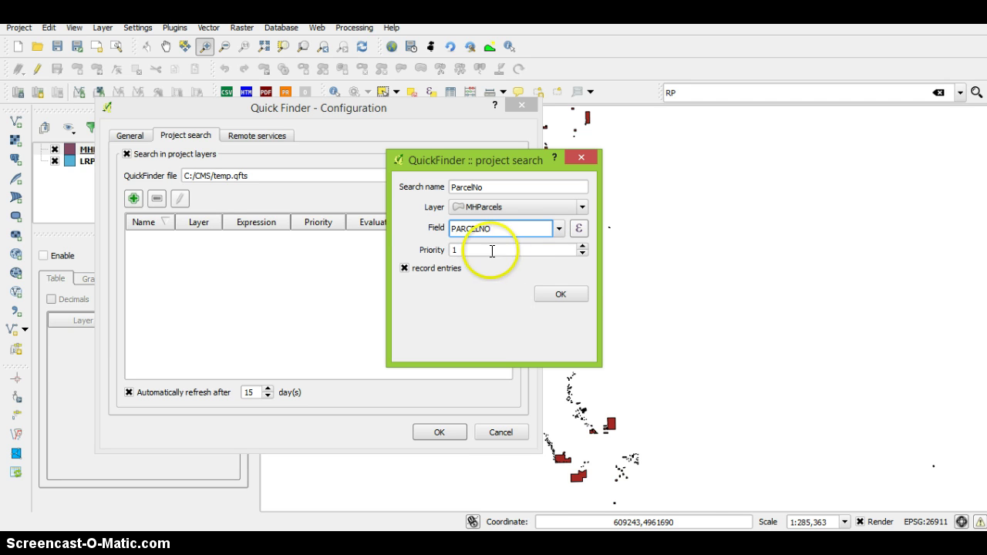
click(563, 299)
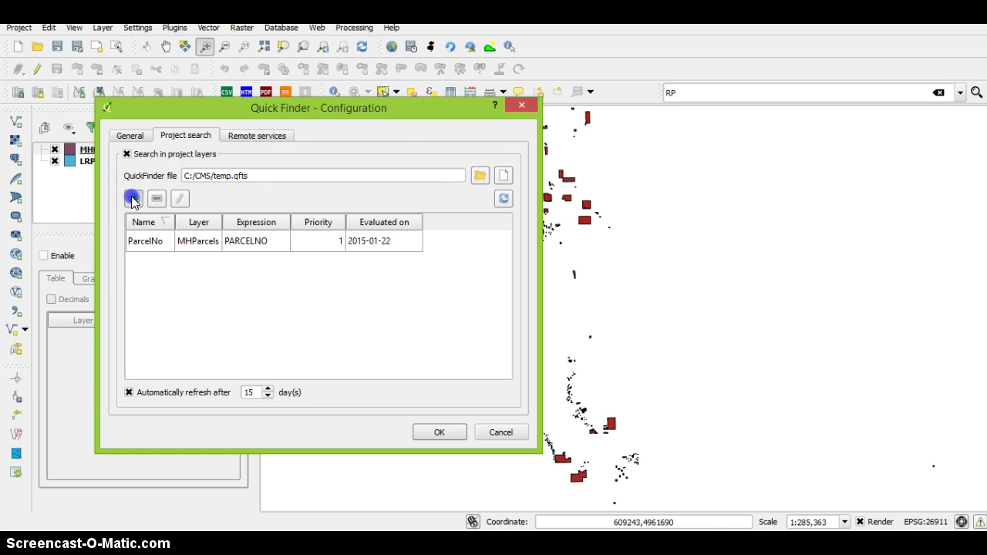
Step: Add a HomeOwnerName search on MHParcels using the DisplayNam field with priority 2
click(134, 198)
click(456, 187)
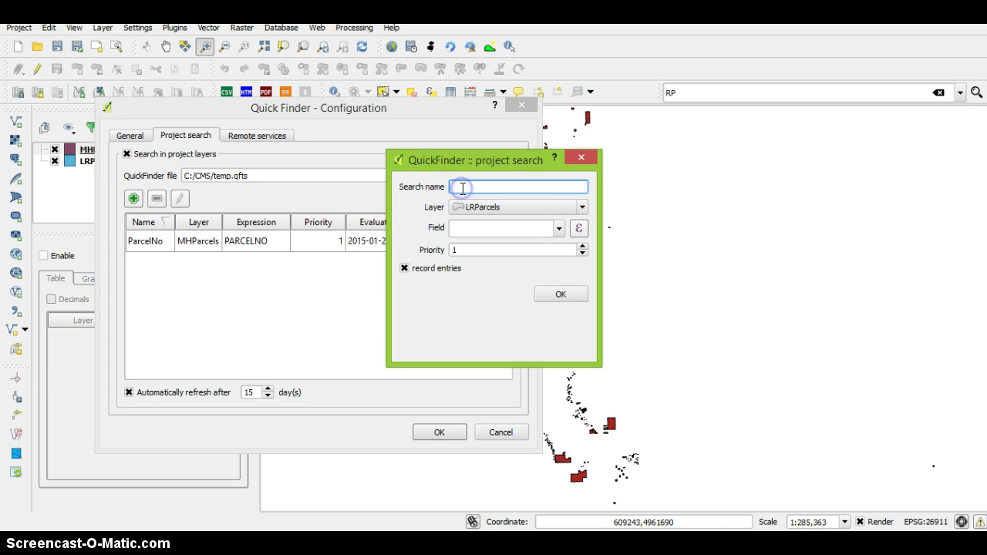
text(HomeOwnerName)
click(482, 206)
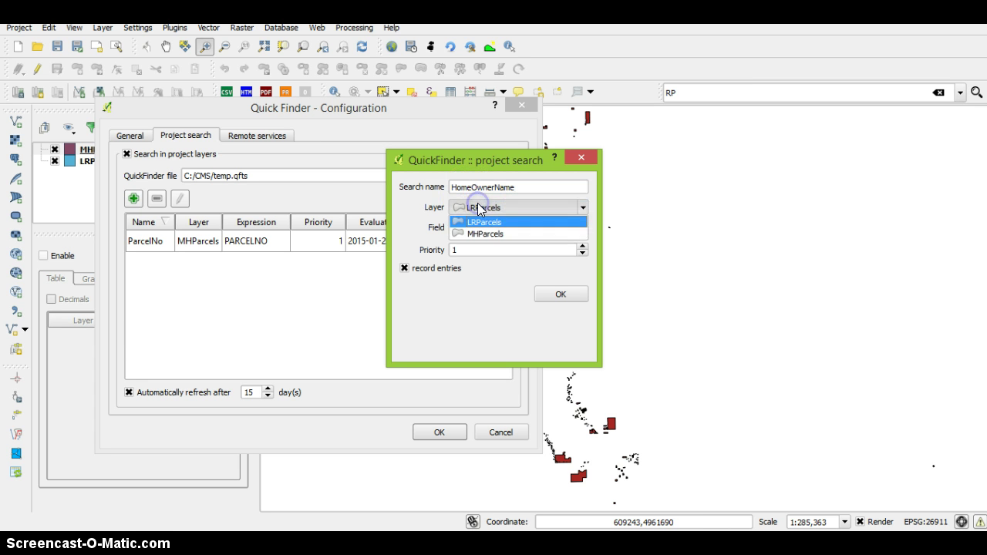
click(478, 229)
click(558, 228)
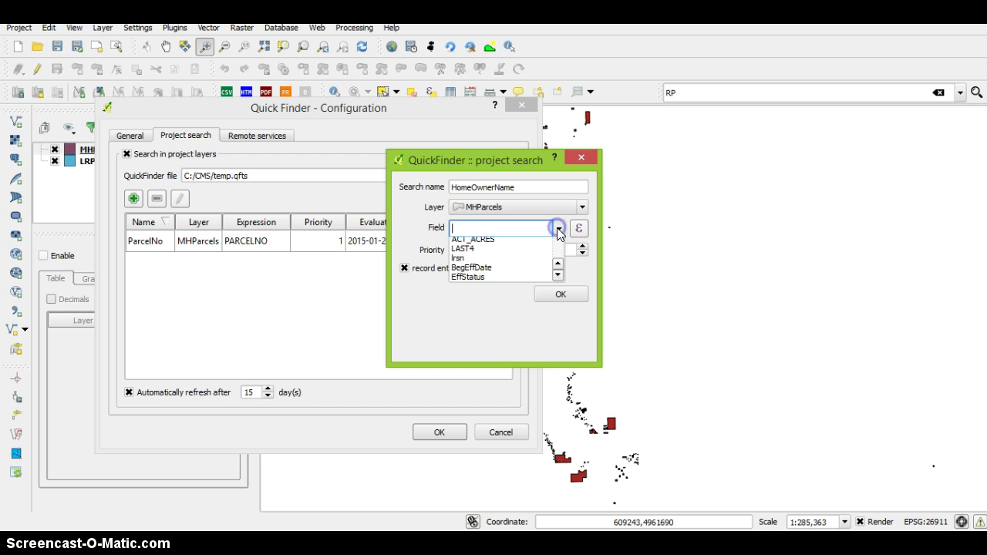
scroll(558, 323, down, 3)
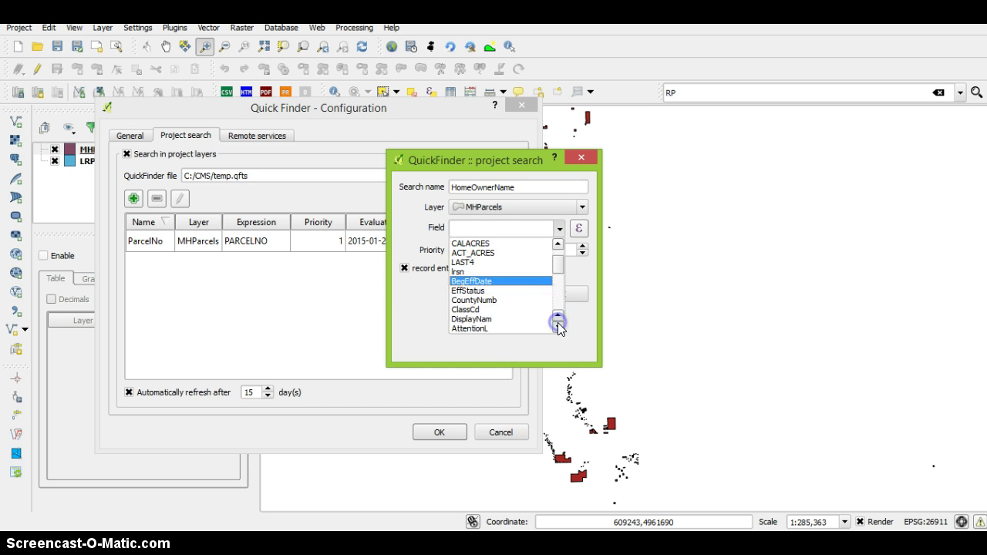
click(500, 282)
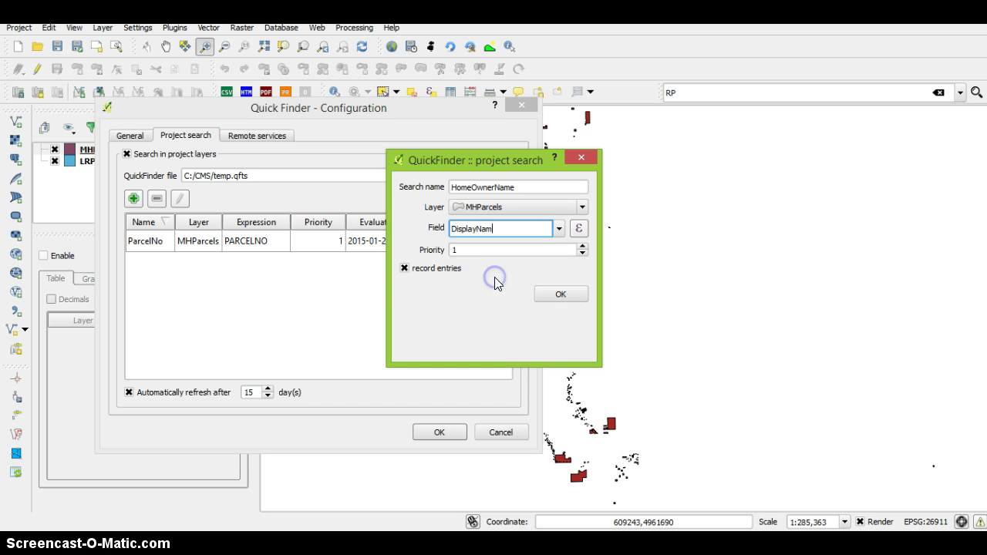
double_click(474, 249)
text(2)
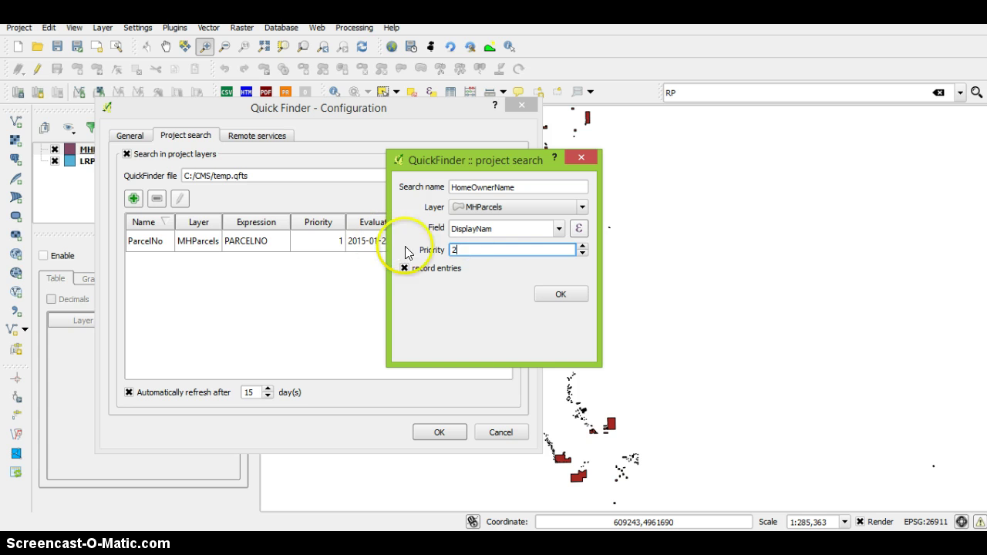
click(546, 293)
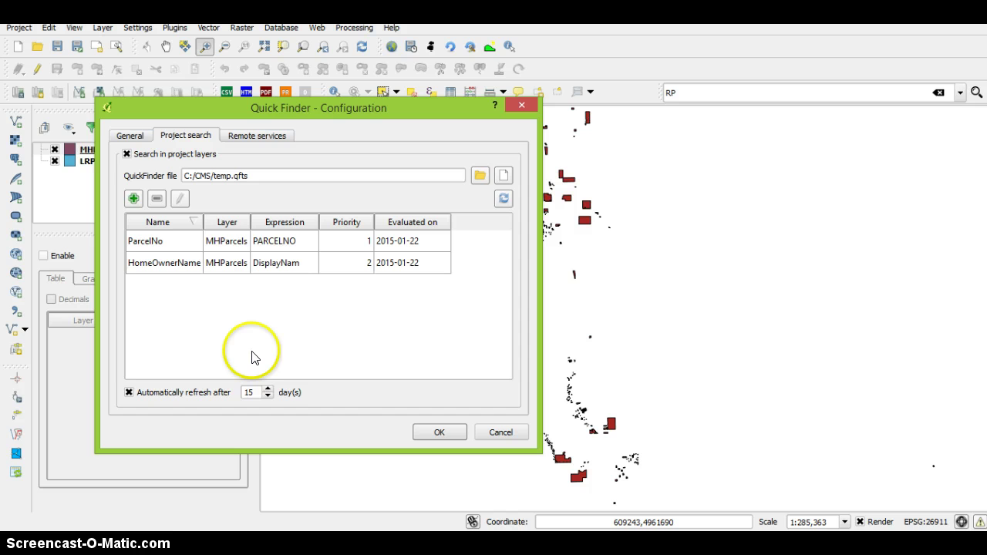
Step: Lower the automatic refresh interval to 10 days and switch to Remote services
click(268, 397)
click(267, 396)
click(268, 396)
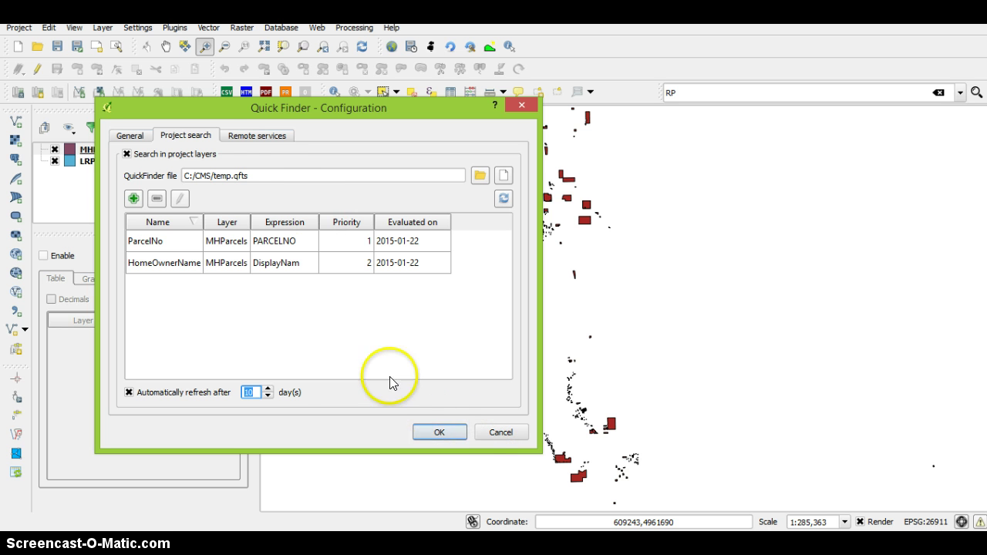
click(260, 137)
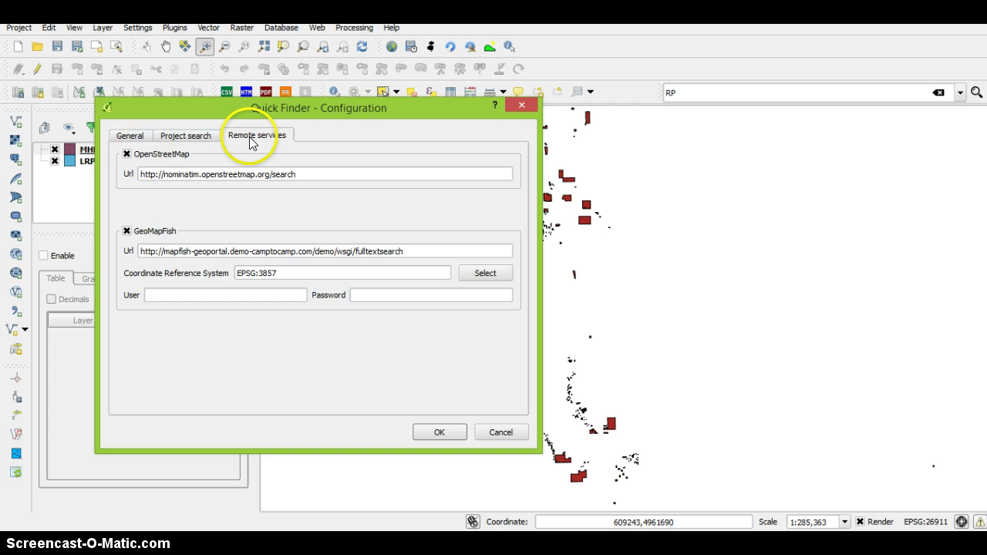
Step: Untick the OpenStreetMap and GeoMapFish remote search services
click(127, 154)
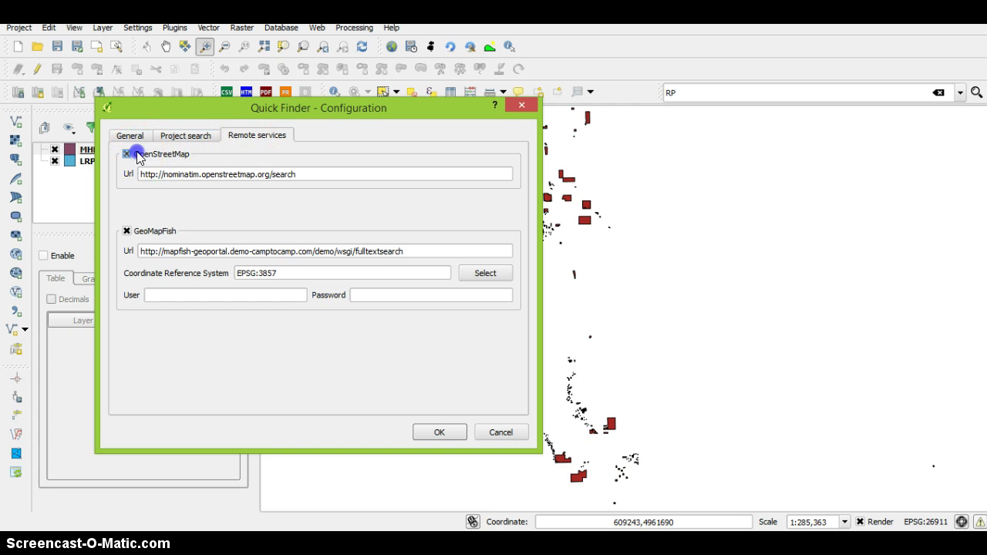
click(126, 231)
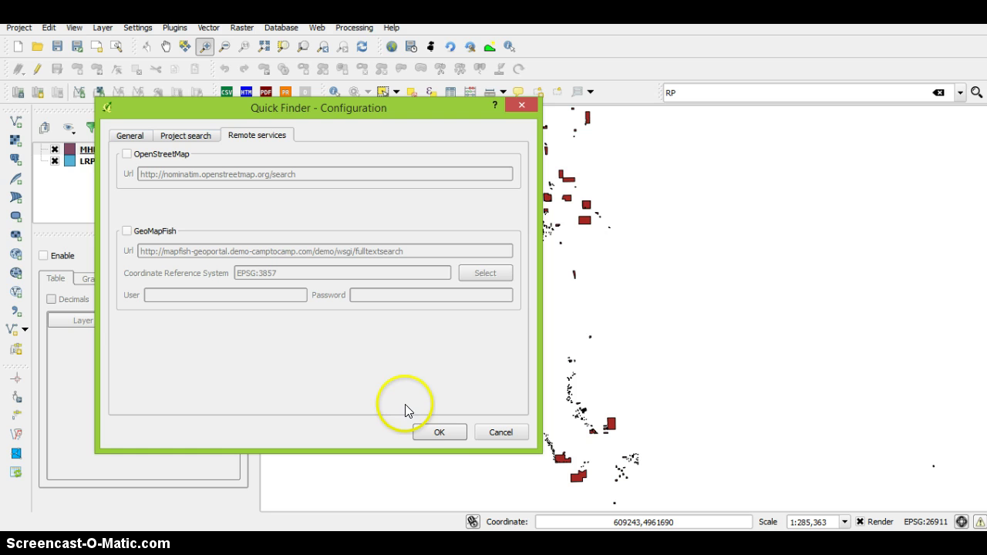
Step: Apply the settings, test a parcel-number search for 'MH', then clear the search box
click(438, 433)
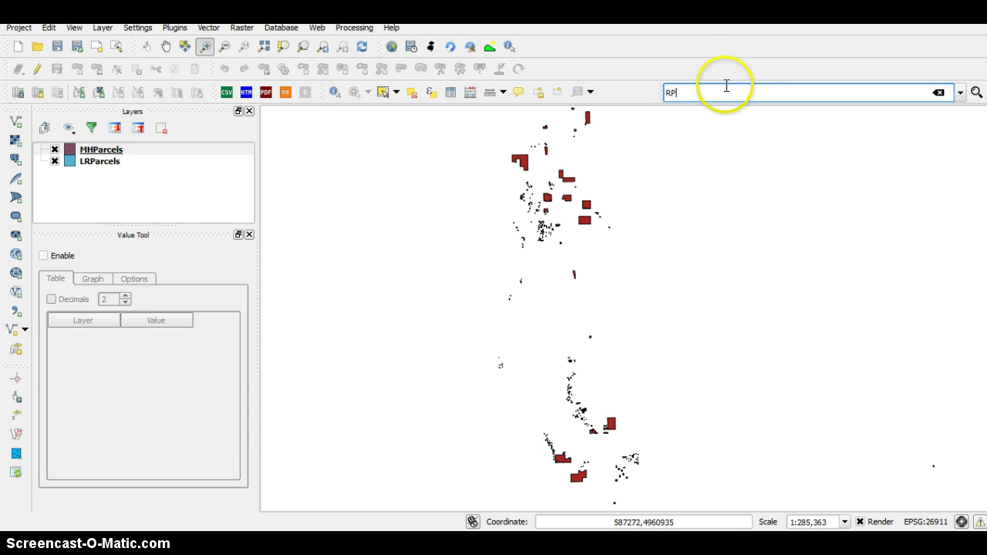
key(BackSpace)
key(BackSpace)
key(BackSpace)
key(BackSpace)
text(MH)
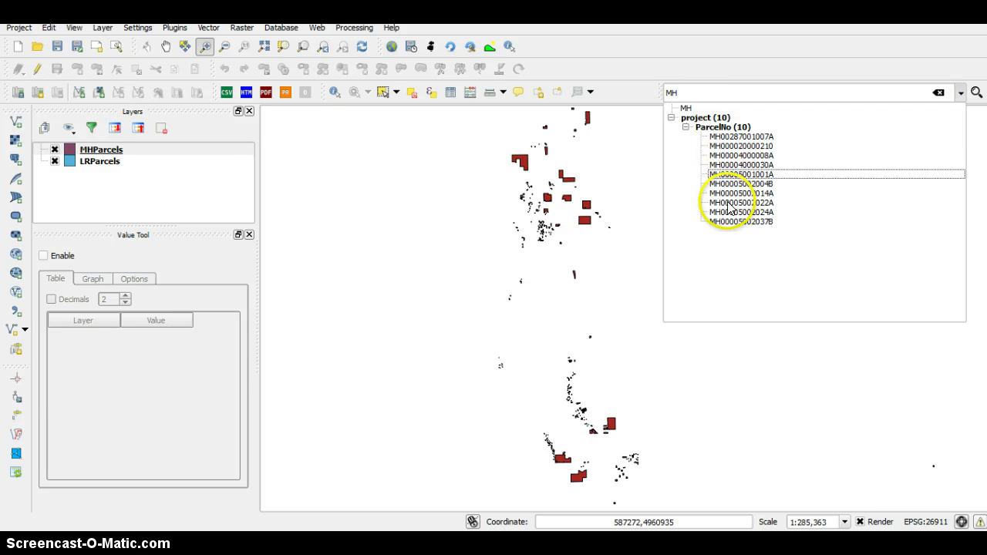
click(701, 90)
key(BackSpace)
key(BackSpace)
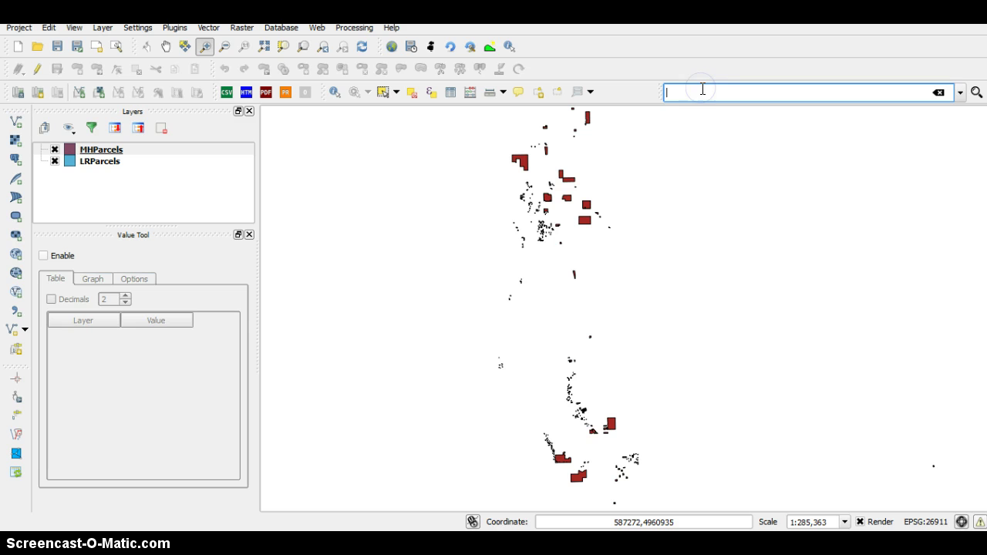
Step: Search 'Jones', zoom to the first HomeOwnerName match's parcel, then zoom in closer
text(Jones)
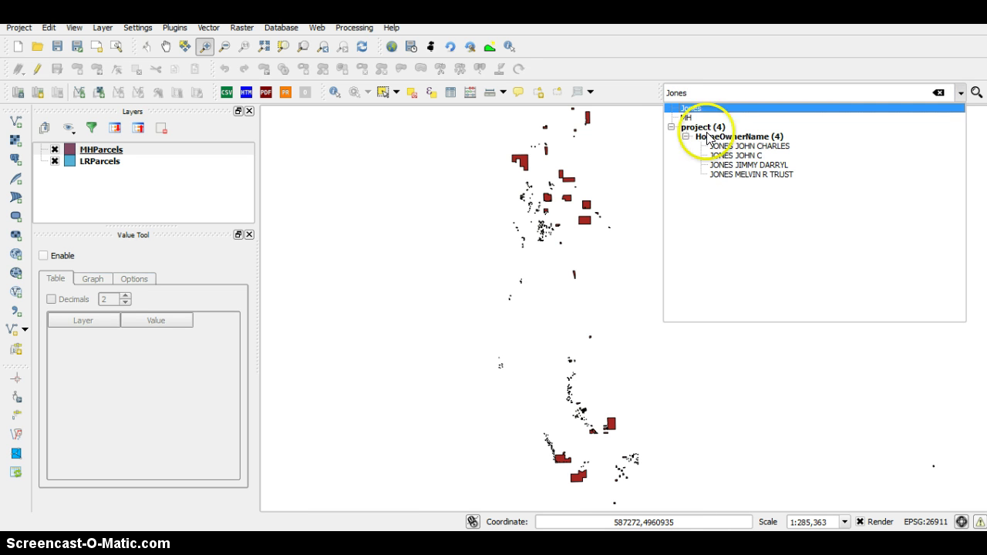
click(721, 147)
click(722, 146)
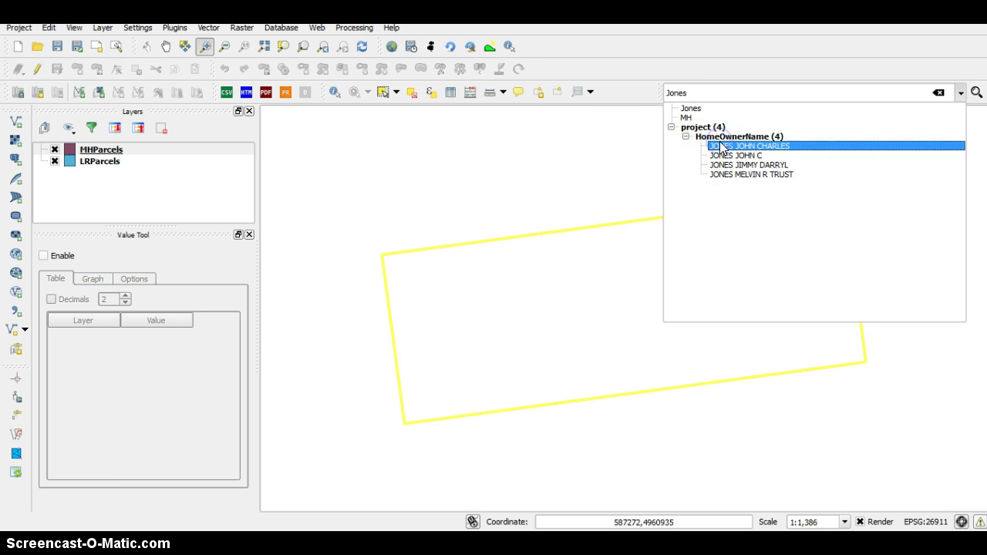
key(Down)
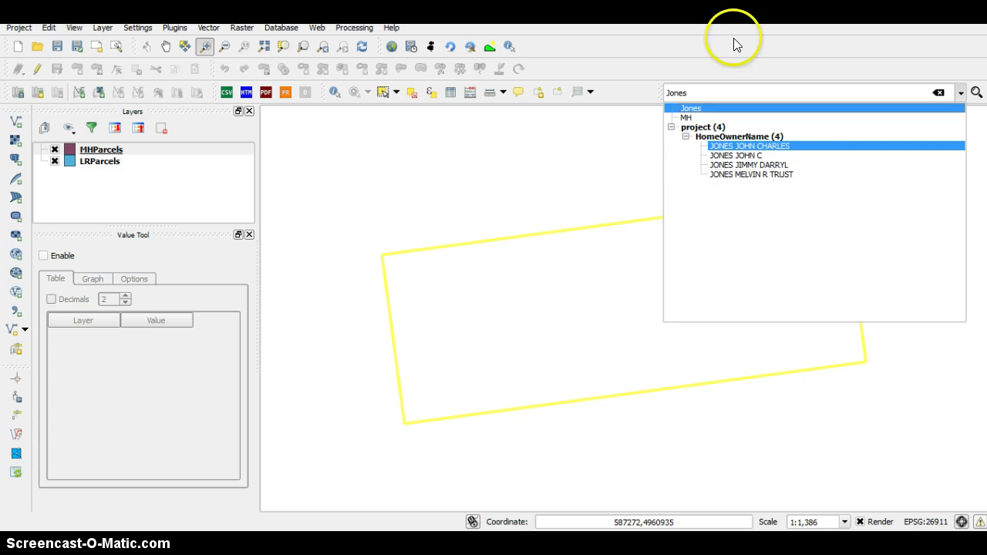
click(733, 38)
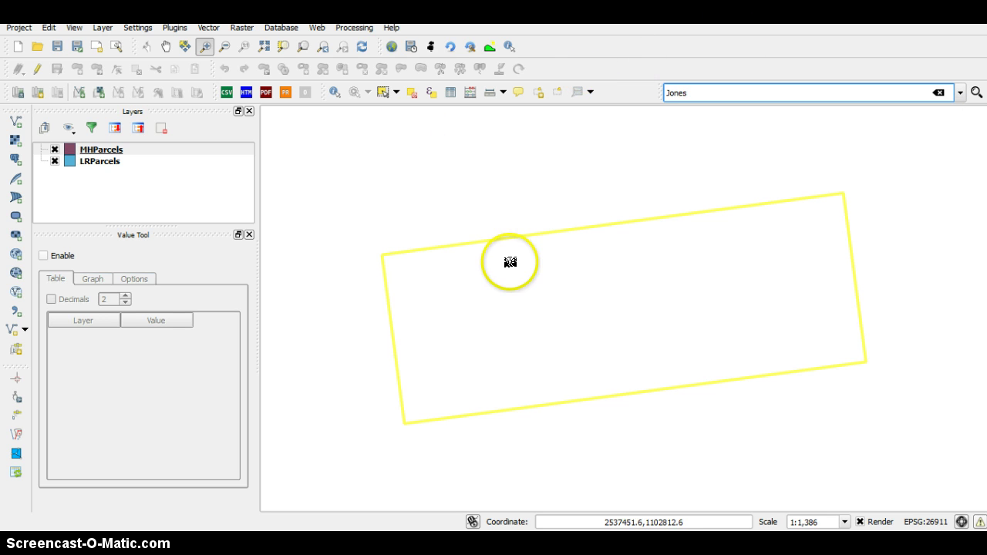
click(472, 181)
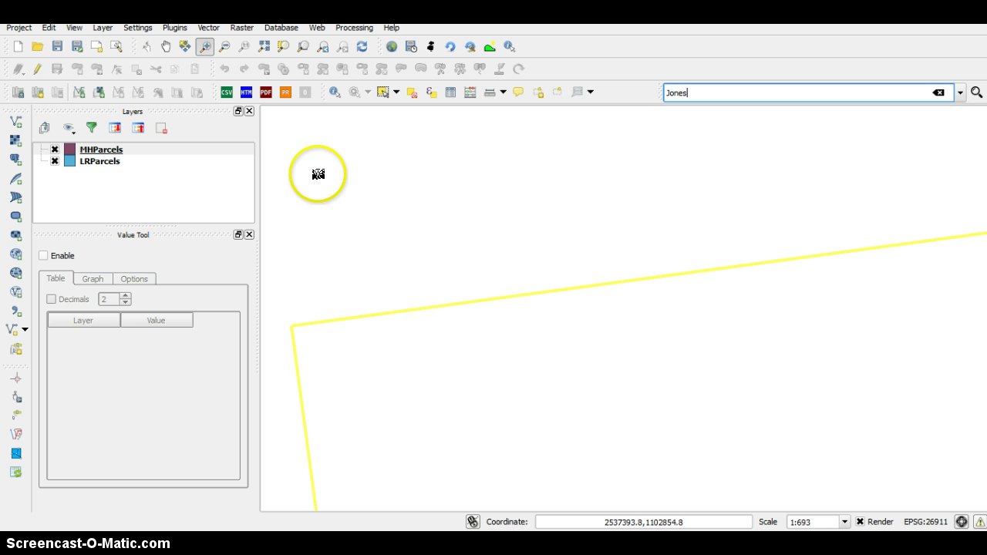